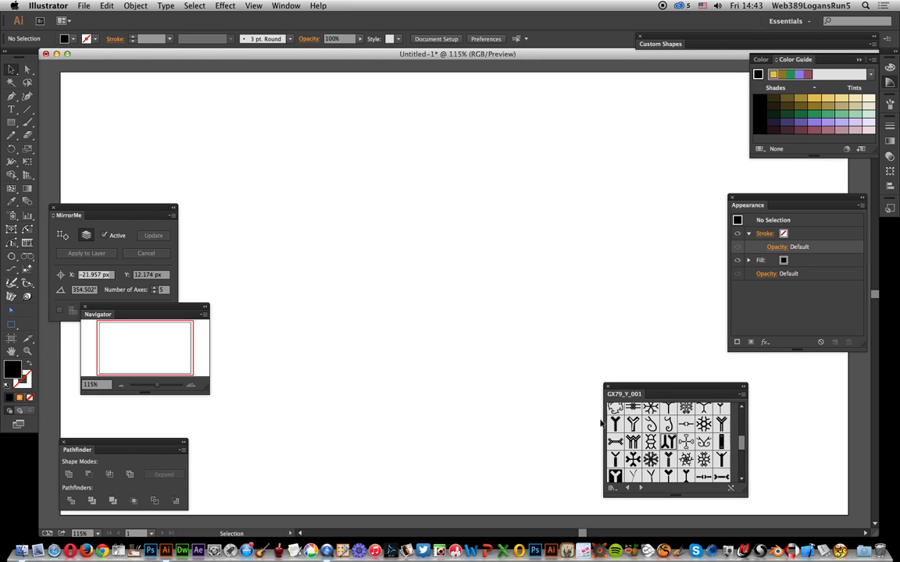
Place the white Y on black square symbol from the GX79_Y_001 library near the middle of the artboard.
click(614, 475)
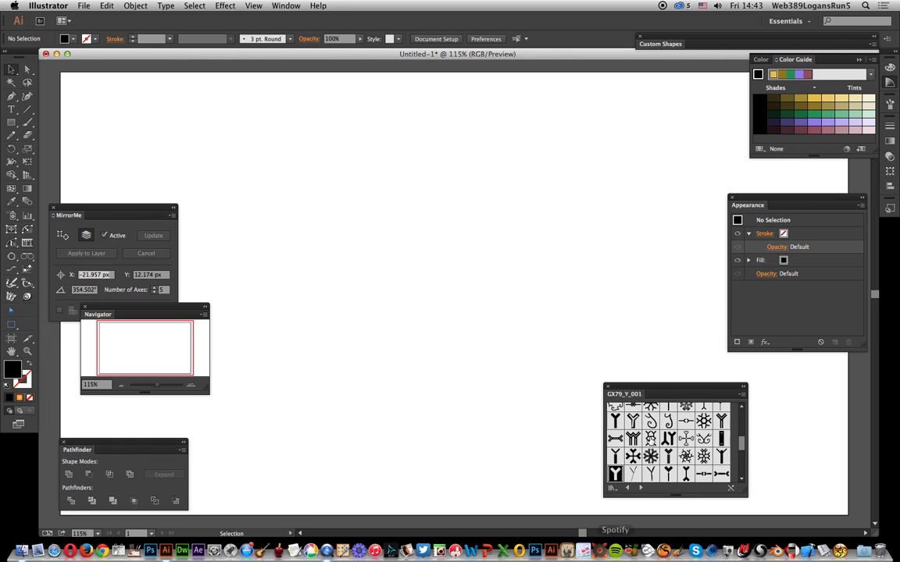
drag(619, 474, 505, 320)
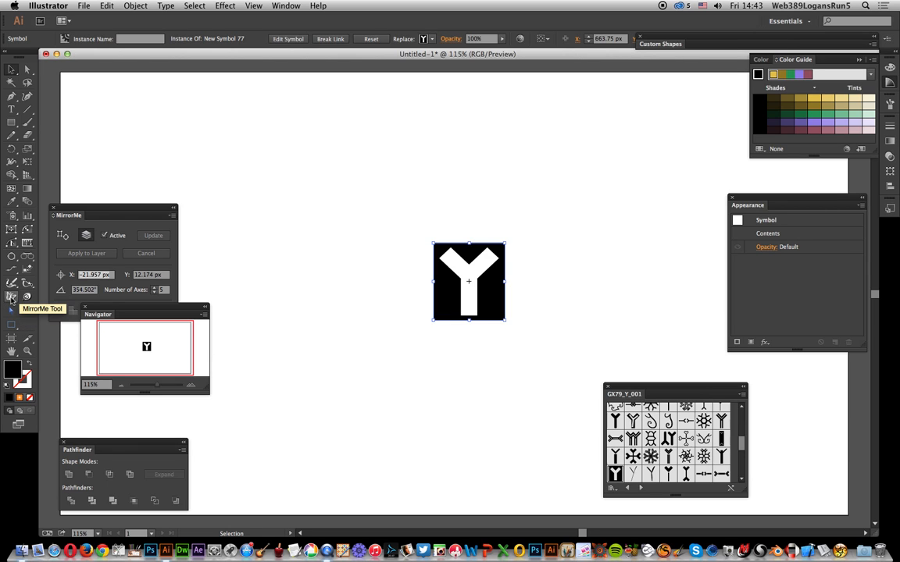
Activate the MirrorMe tool for the placed Y symbol and set the number of axes to 6.
click(11, 297)
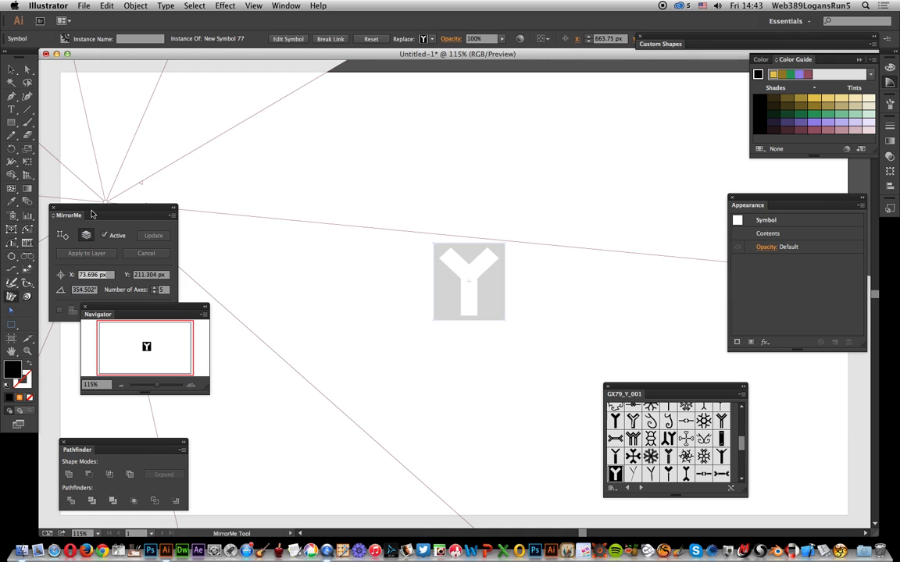
click(286, 5)
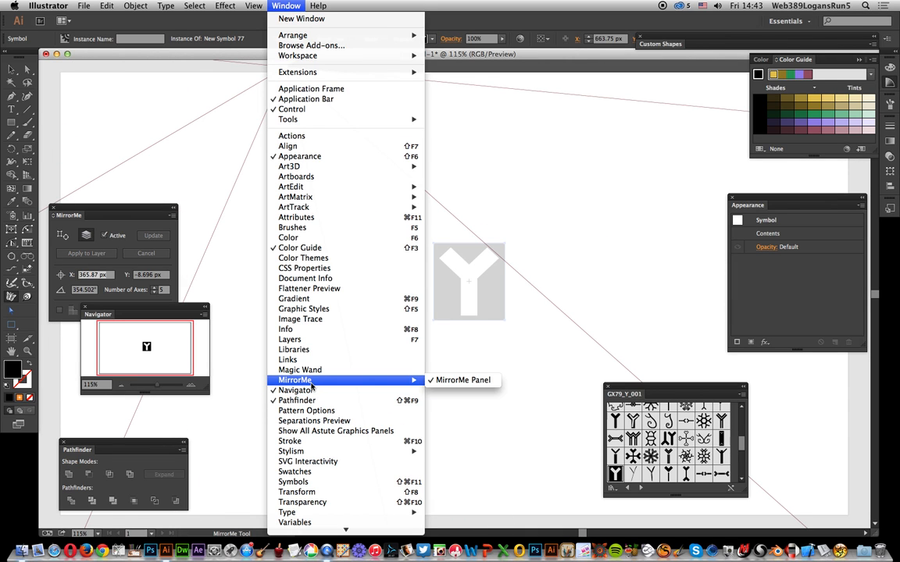
click(117, 213)
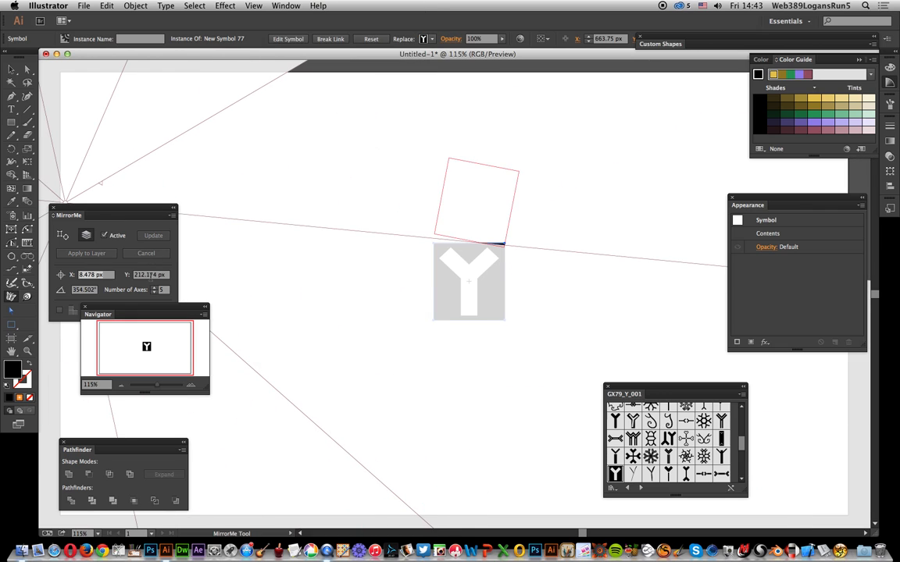
click(162, 290)
click(154, 288)
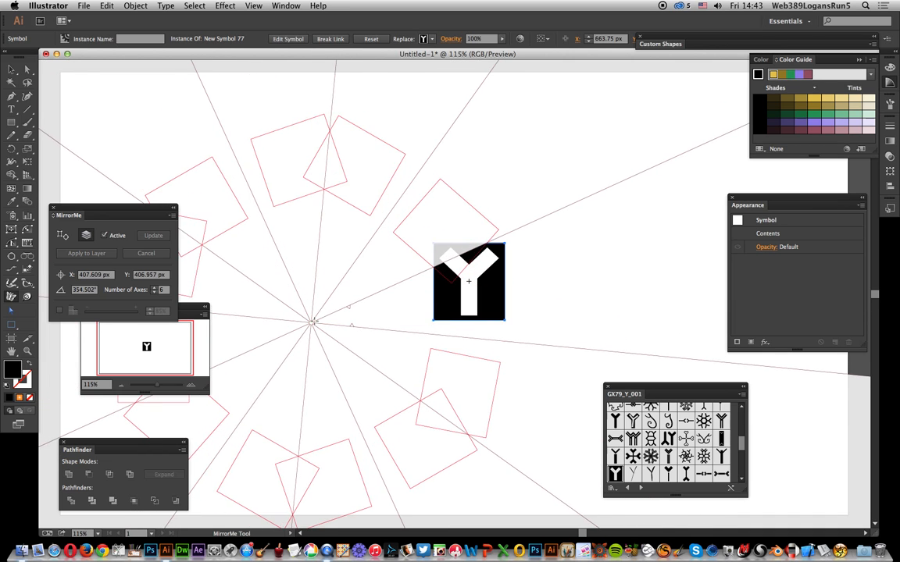
Mirror the Y symbol into a ring around a centre to its left, applied to the selection, and deselect the result.
click(300, 300)
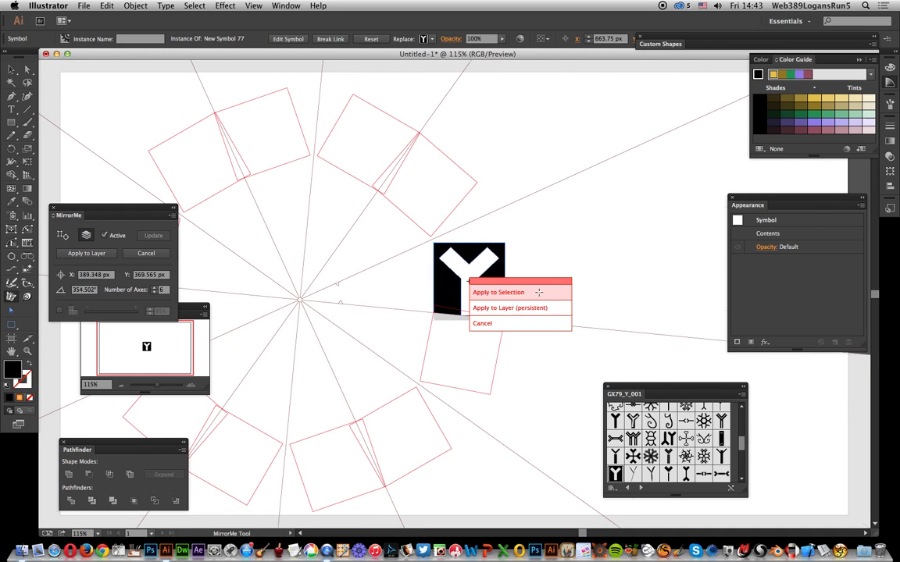
click(539, 294)
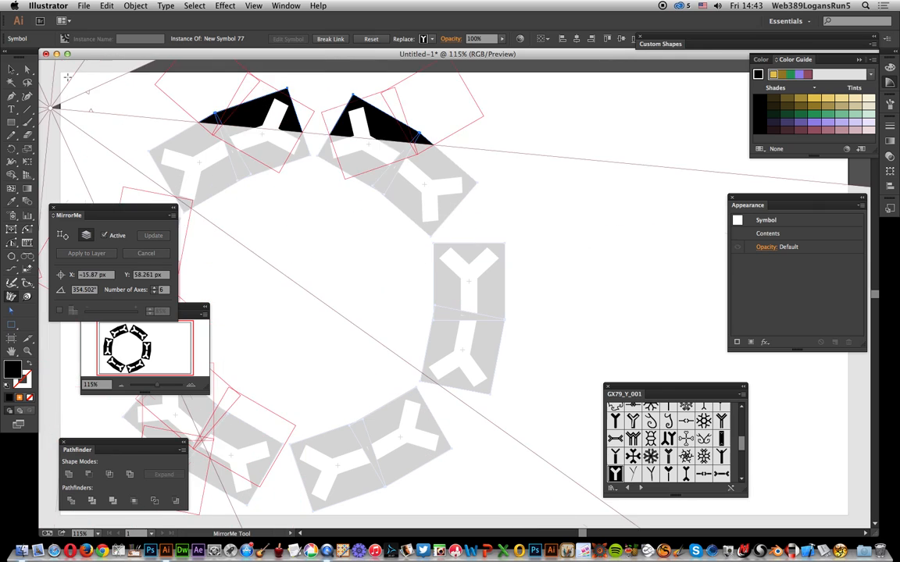
click(11, 70)
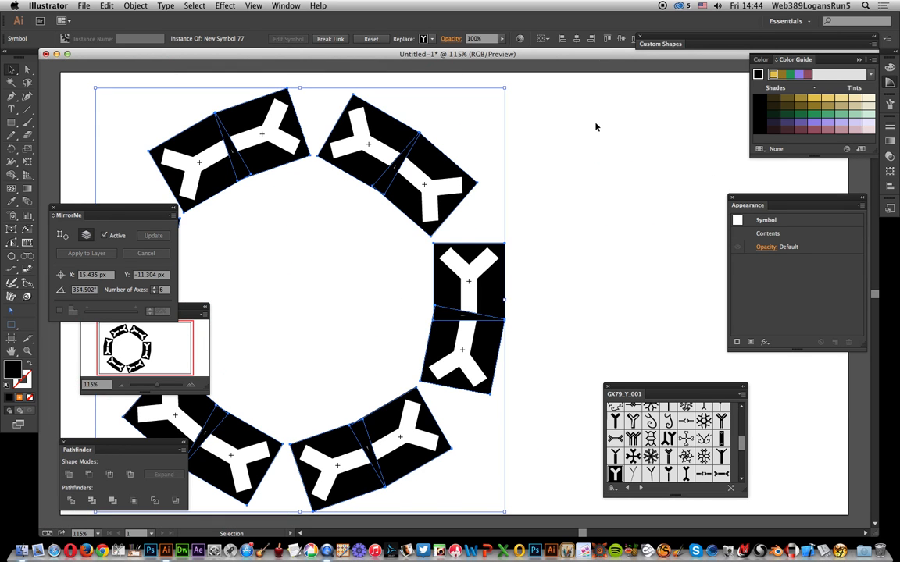
click(524, 100)
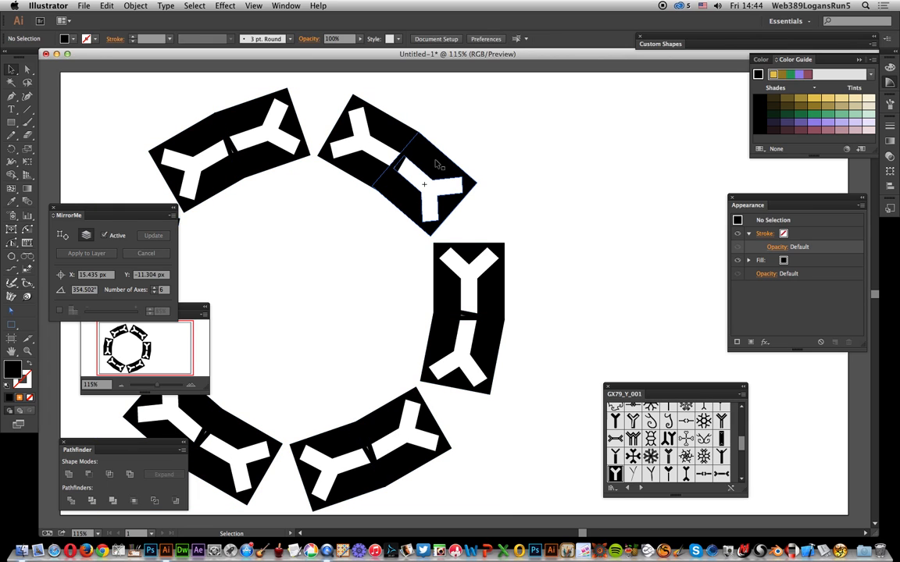
Select one mirrored copy of the Y symbol and undo the mirroring.
click(434, 164)
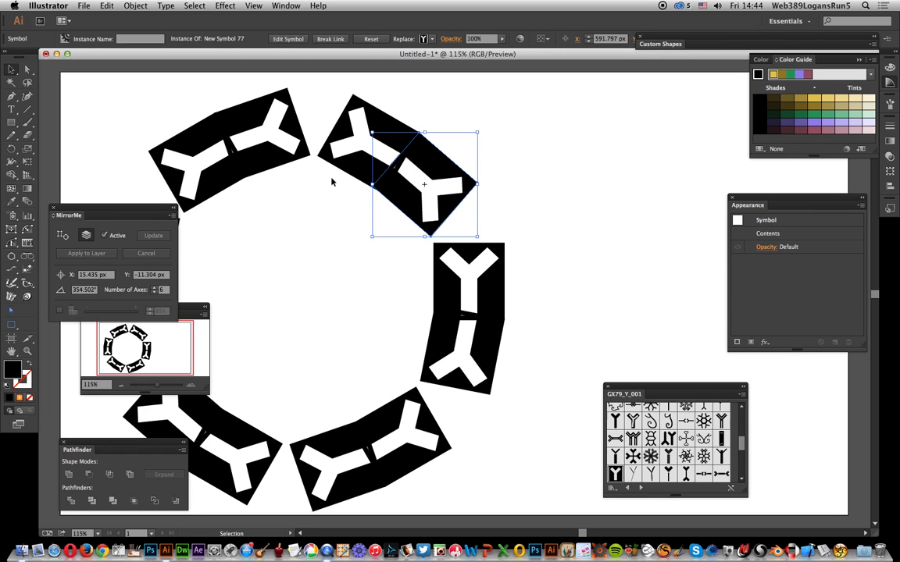
click(116, 5)
click(114, 15)
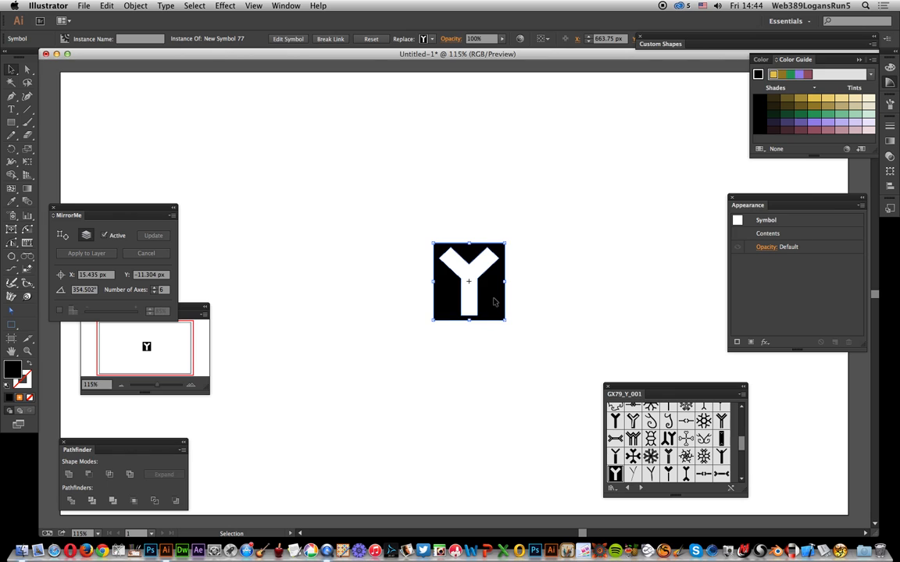
Open the placed Y symbol for editing, shrink its artwork to about 64 px wide and rotate it 90° clockwise.
double_click(493, 302)
click(492, 305)
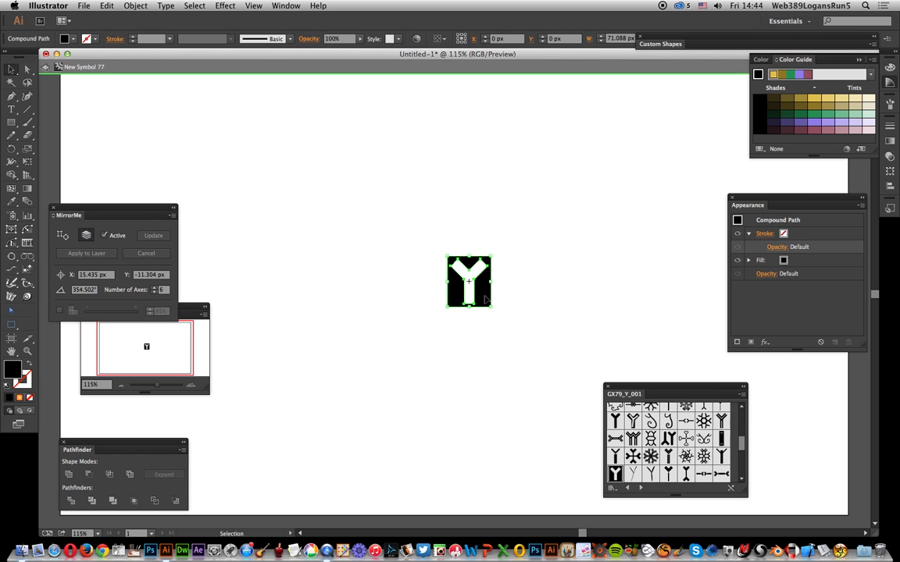
mouse_move(493, 308)
mouse_down()
mouse_move(503, 320)
mouse_move(486, 299)
mouse_up()
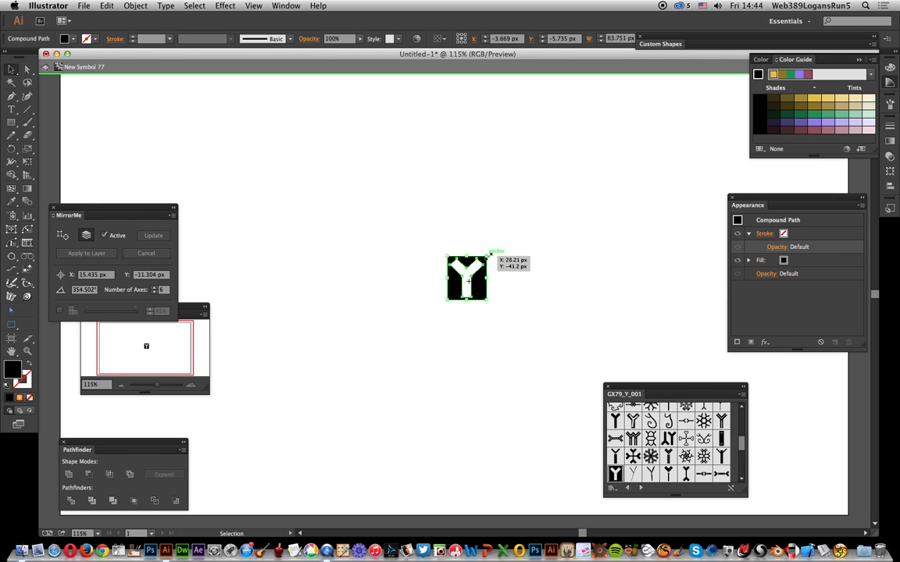
drag(490, 251, 514, 300)
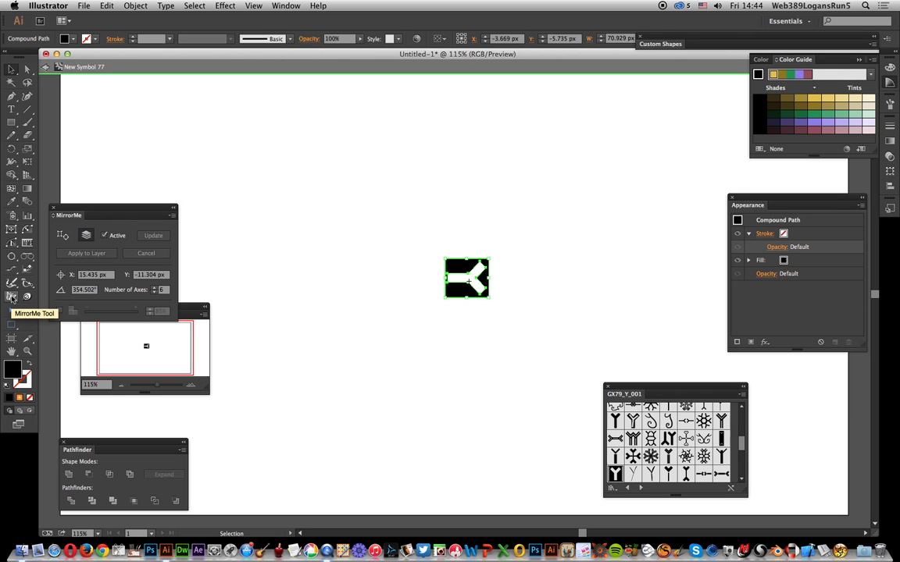
Mirror the rotated Y artwork with the MirrorMe tool around a centre to its left, applying it to the selection.
click(11, 298)
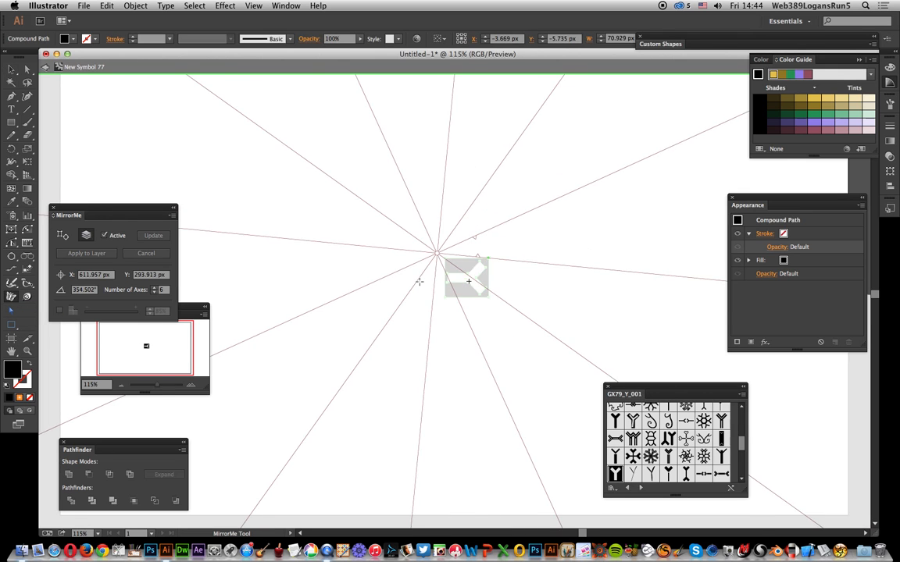
drag(393, 283, 368, 294)
click(513, 294)
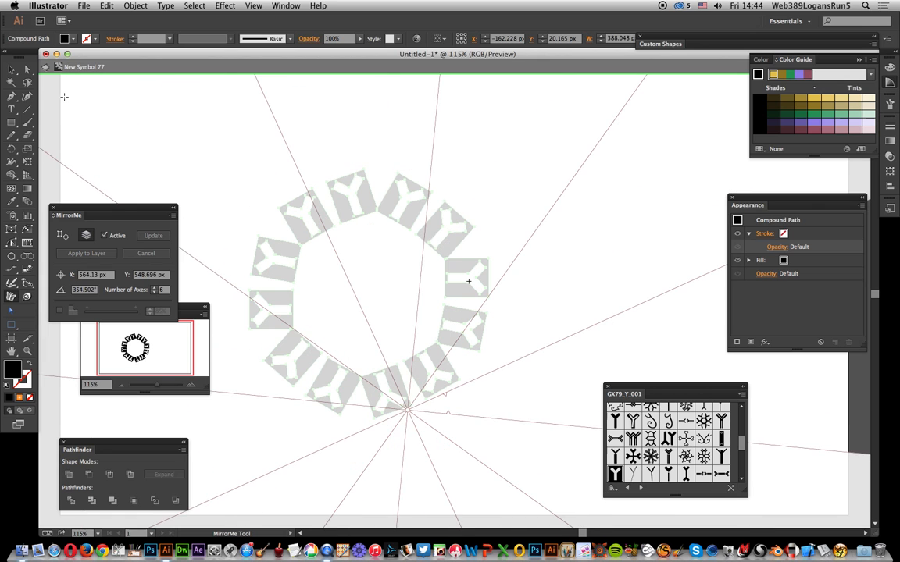
Scale the ring of Y shapes down to about 212 px wide and centre it horizontally on the symbol's origin.
click(12, 69)
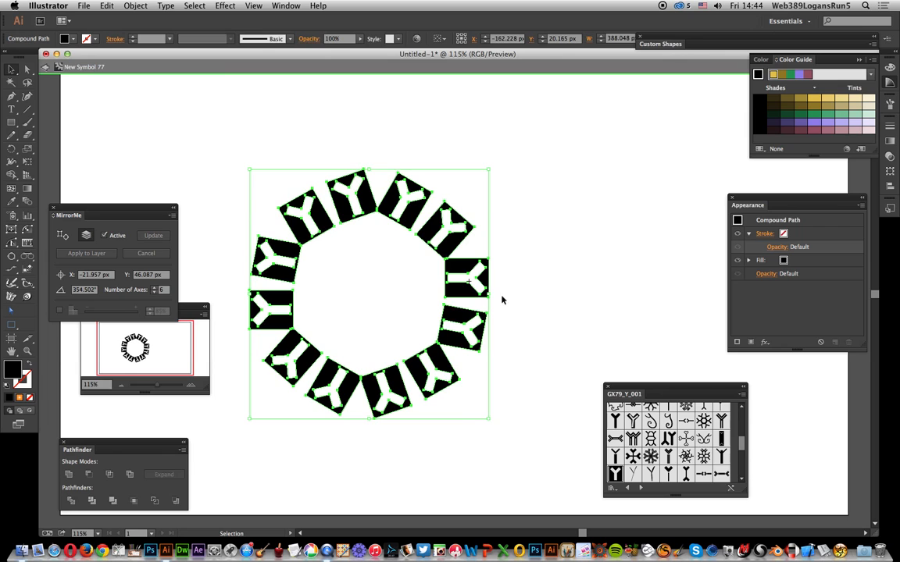
drag(489, 417, 381, 318)
drag(368, 250, 521, 296)
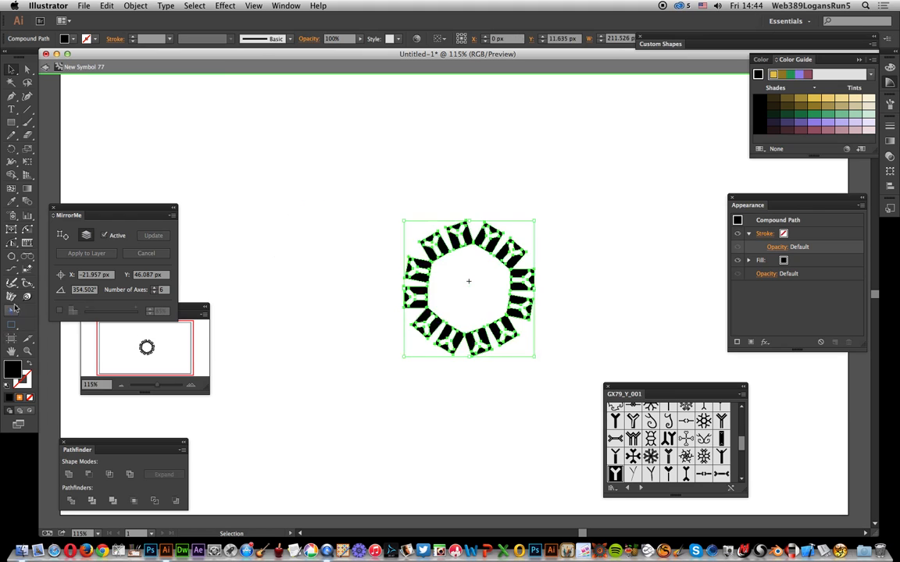
Mirror the ring again with the MirrorMe tool around a point in its lower part, applying it to the selection to form a snowflake.
click(12, 297)
drag(237, 275, 448, 333)
right_click(469, 282)
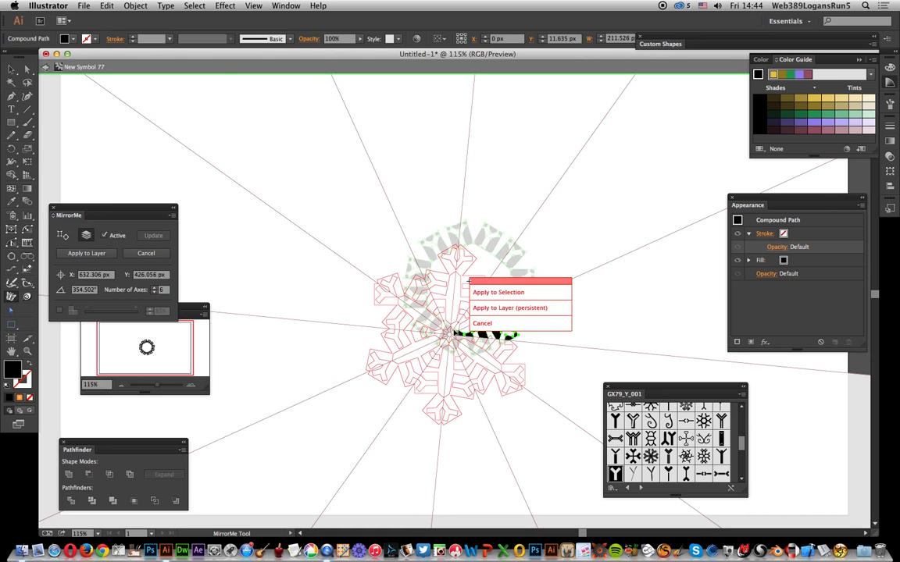
click(507, 295)
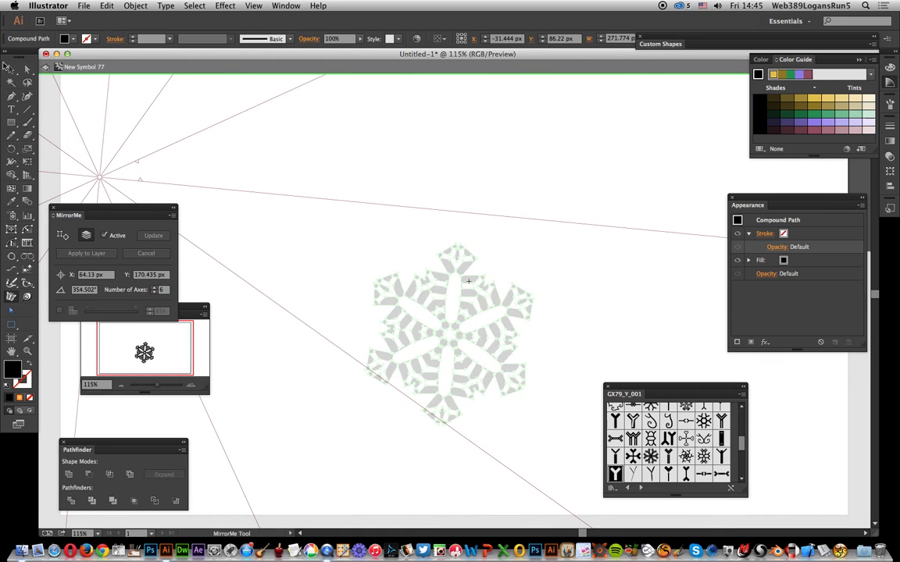
Enlarge the snowflake artwork towards the upper left, deselect it and exit symbol editing.
click(10, 69)
drag(363, 246, 353, 180)
click(363, 141)
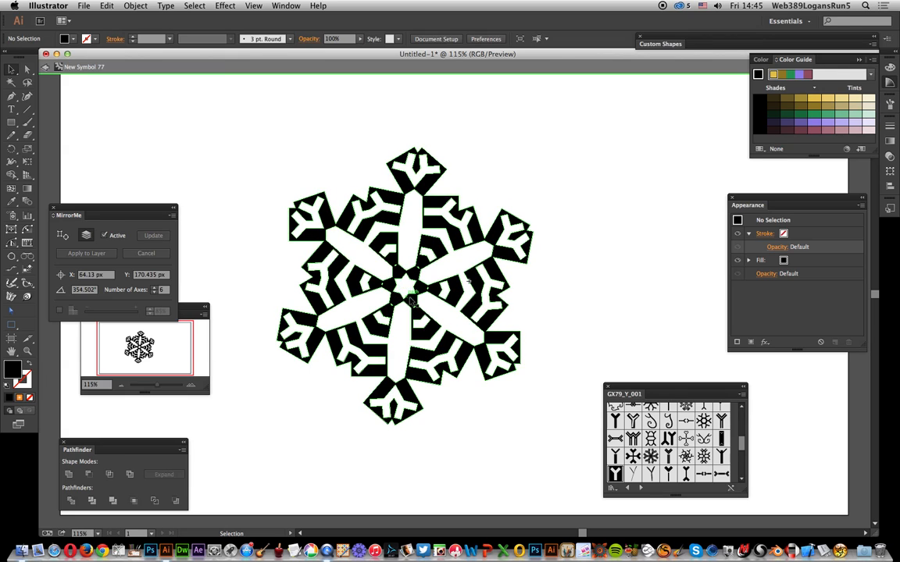
click(45, 67)
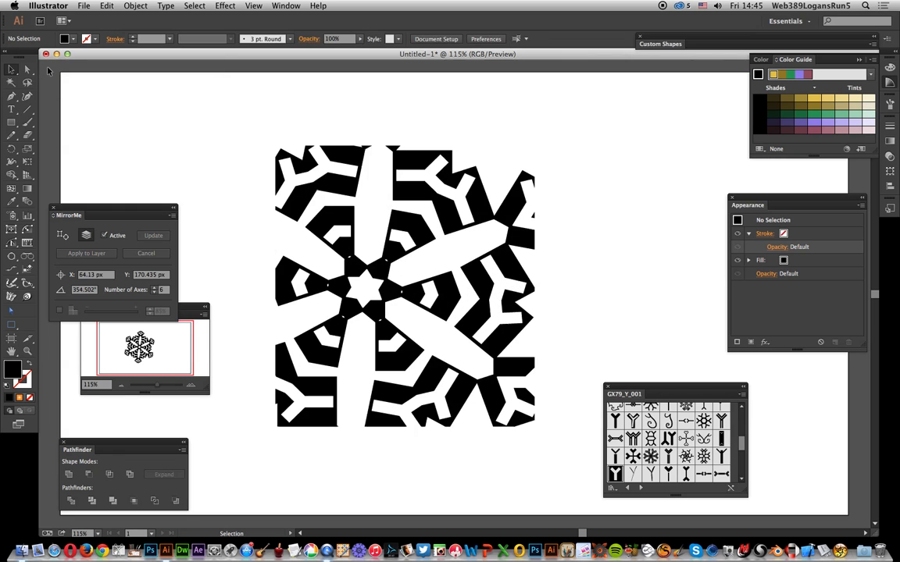
Restore the distorted symbol instance to the complete snowflake and display the document's Symbols collection.
drag(364, 237, 401, 242)
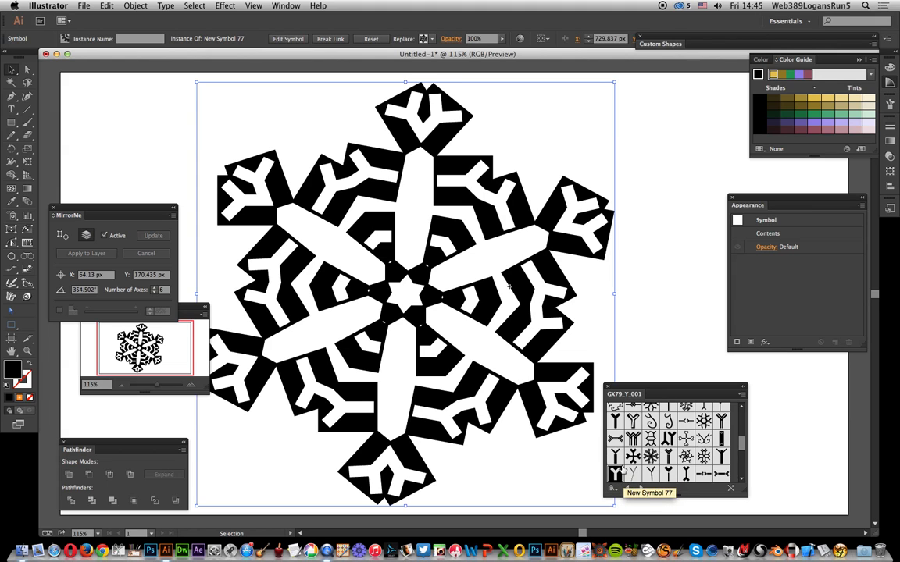
click(289, 6)
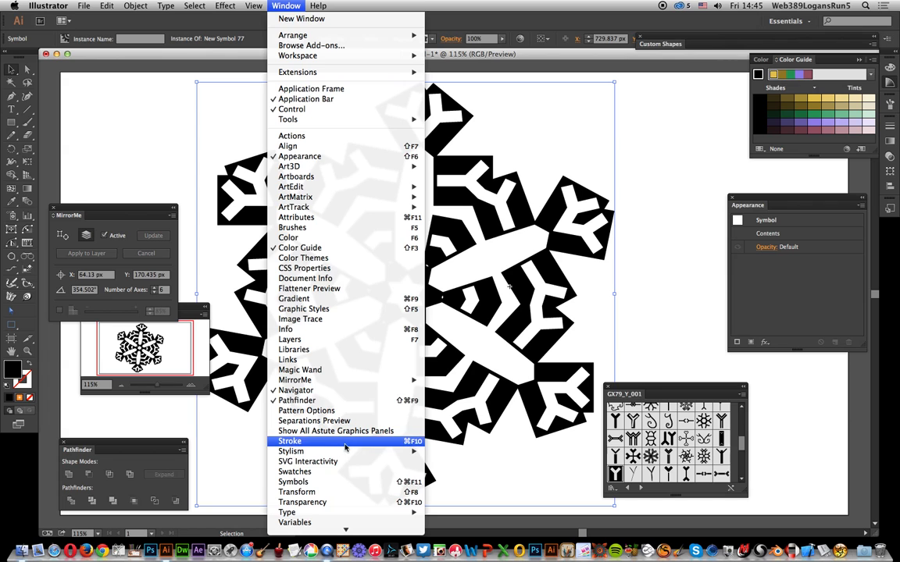
click(295, 482)
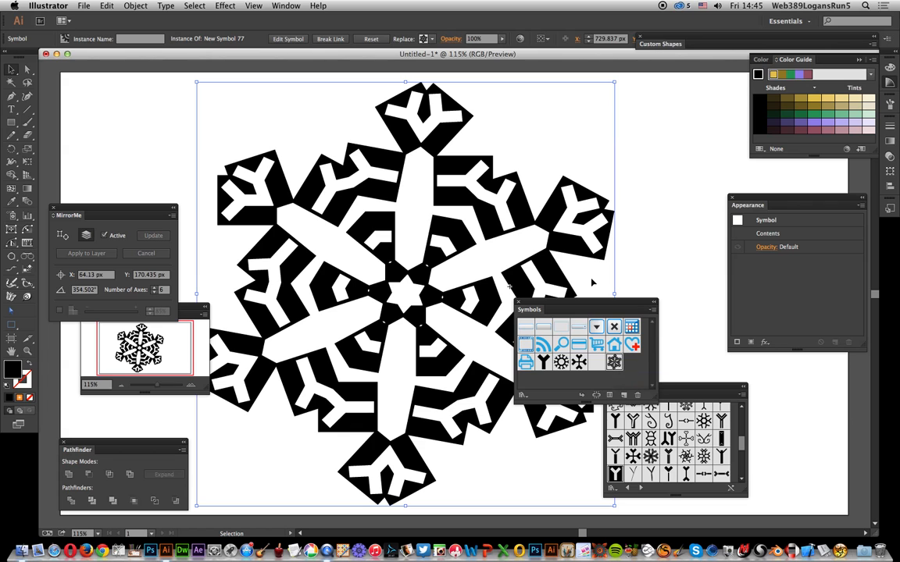
Shrink the snowflake instance at the artboard's lower left, then place a second instance above it and scale it to a similar size.
drag(614, 81, 352, 349)
drag(614, 361, 365, 214)
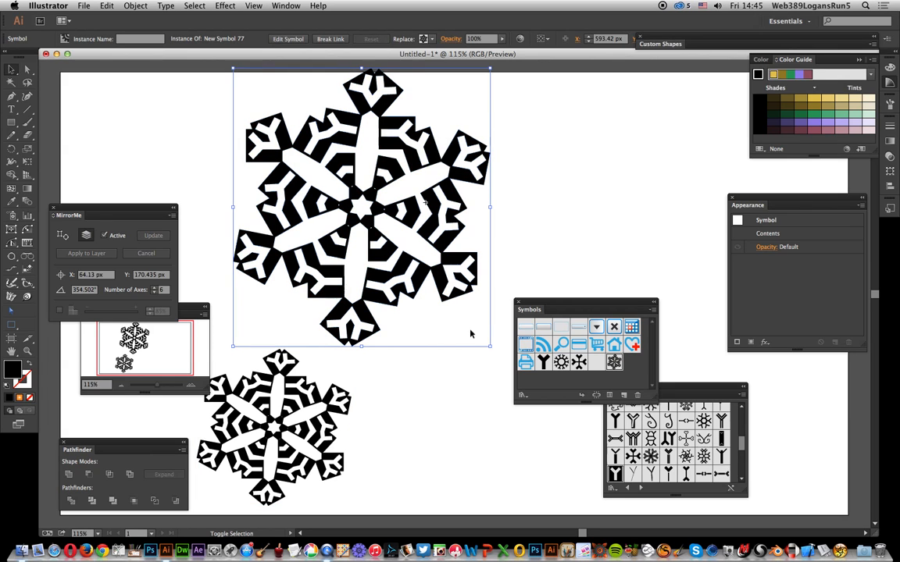
drag(489, 346, 392, 240)
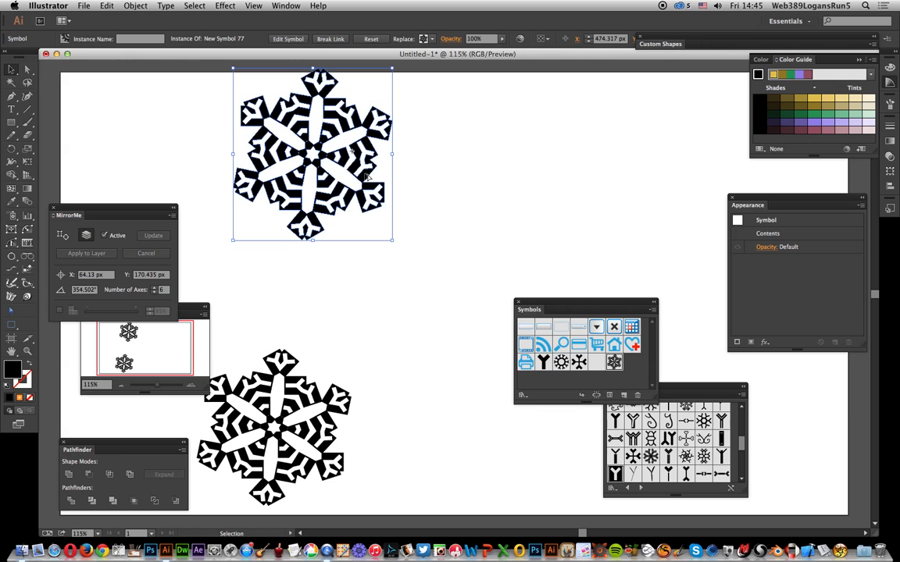